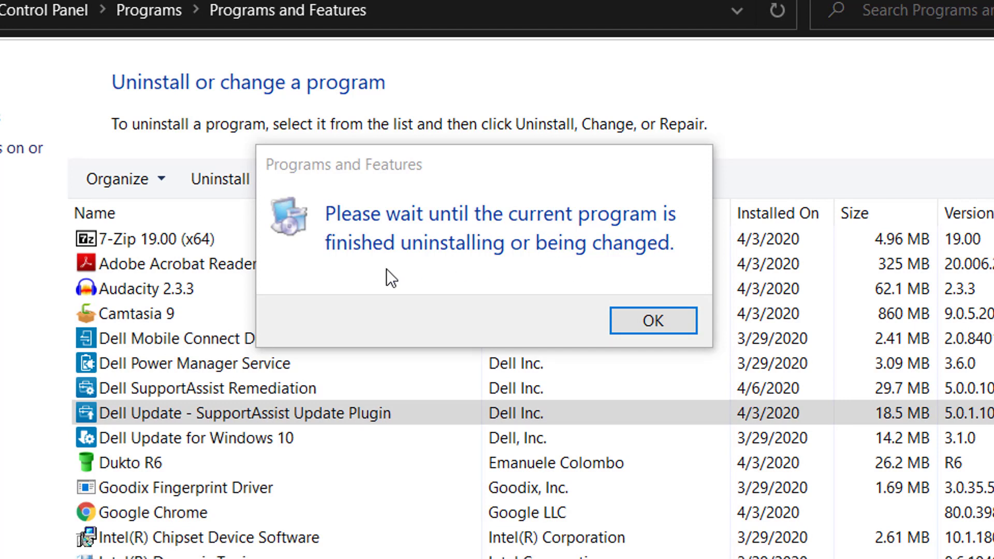
Step: Retry uninstalling the Dell Update plugin, dismissing the uninstall-in-progress warnings
left_click(626, 317)
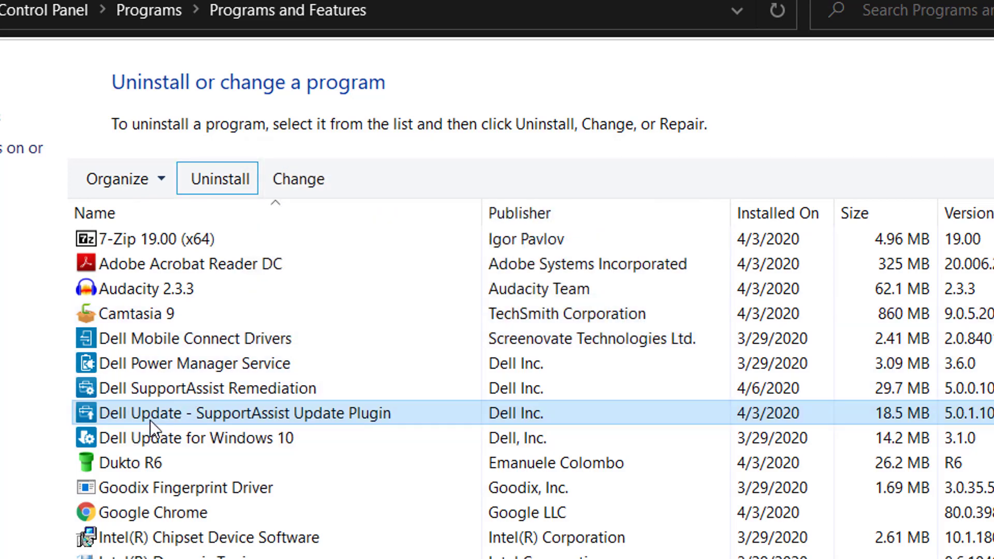
left_click(222, 183)
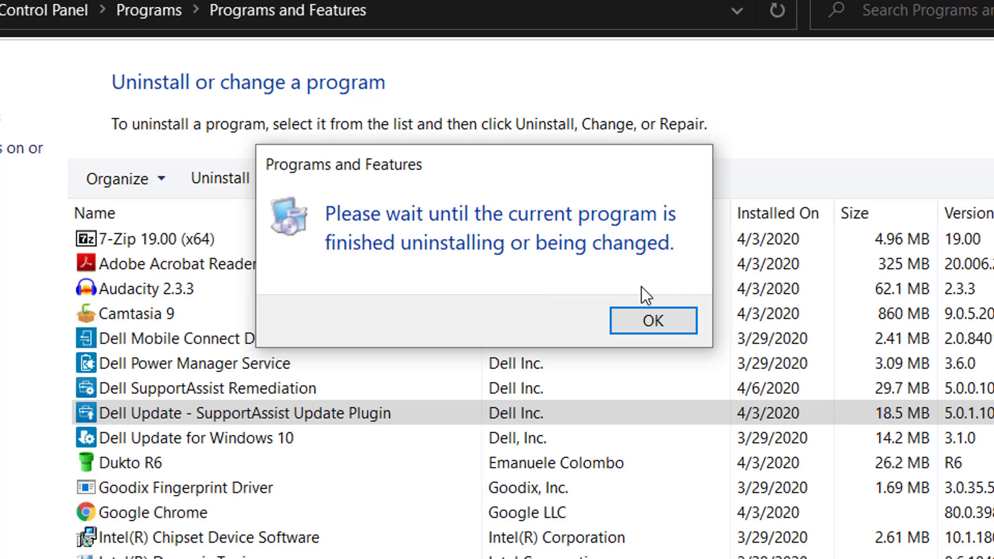
left_click(634, 330)
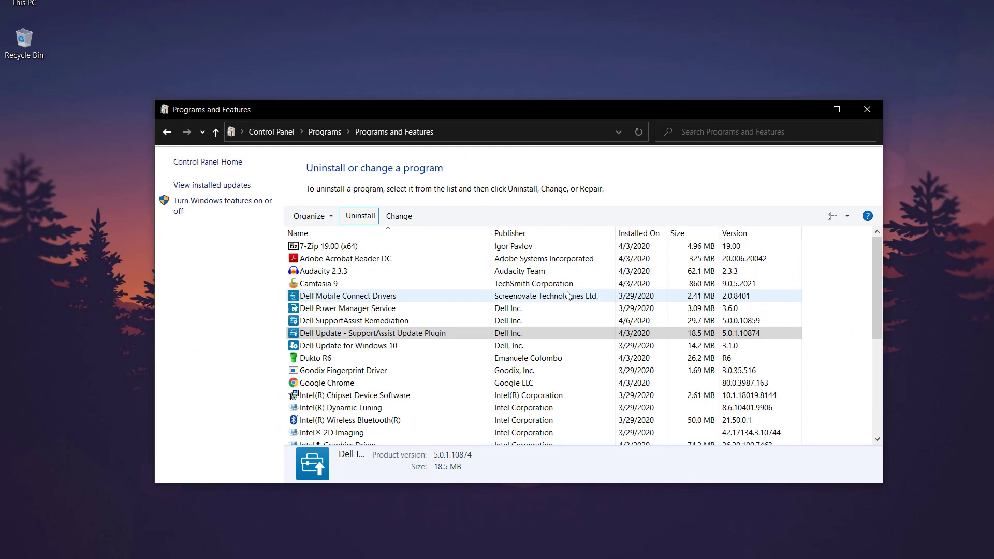
Step: Minimize Programs and Features, restore it, and minimize again to show the Remediation setup
left_click(811, 113)
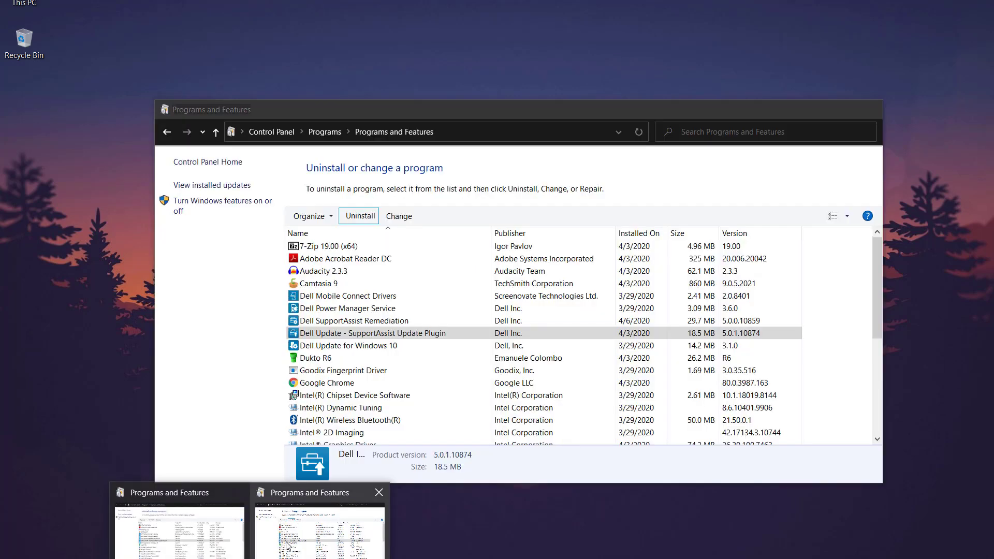
left_click(321, 529)
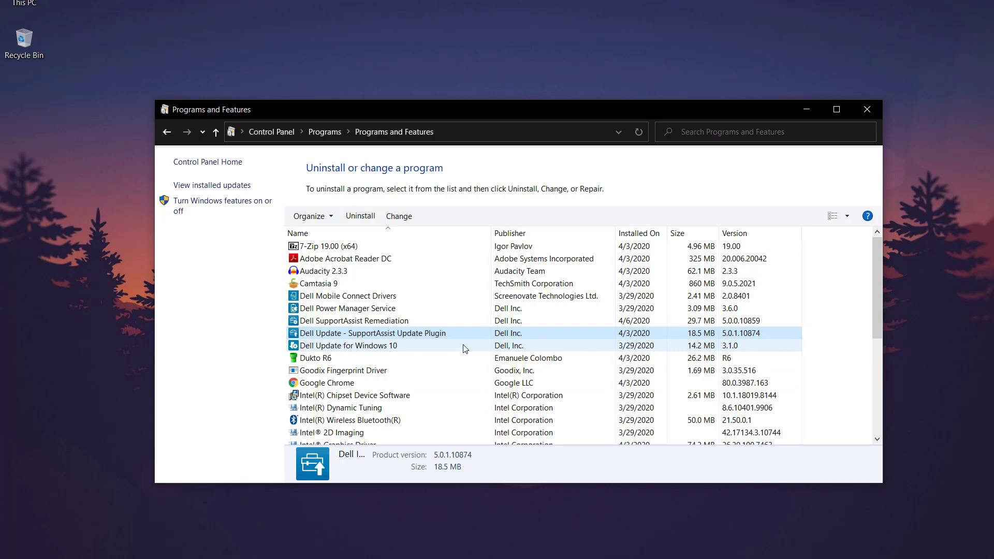
left_click(797, 113)
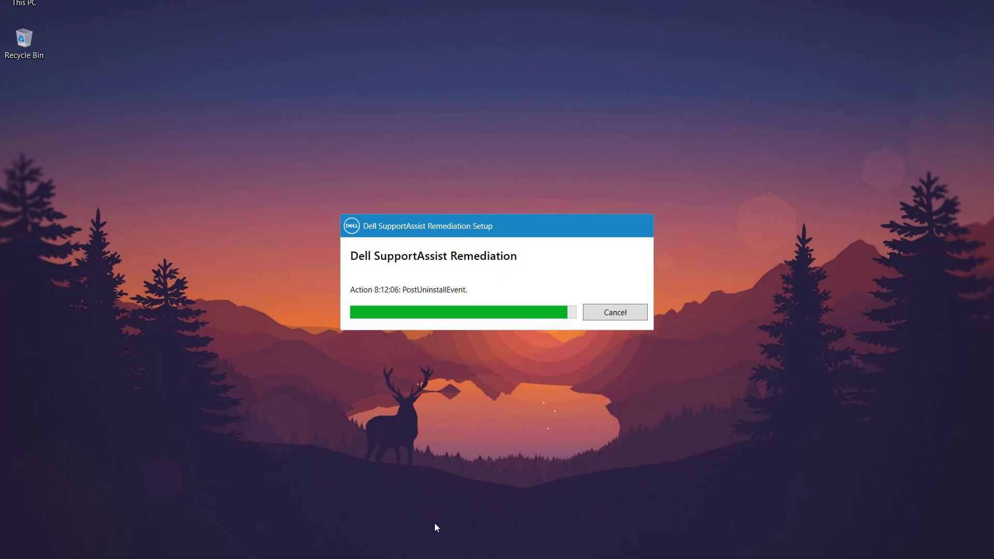
Step: End the Dell SupportAssist Remediation task in Task Manager, sorted by name, then close Task Manager
right_click(409, 558)
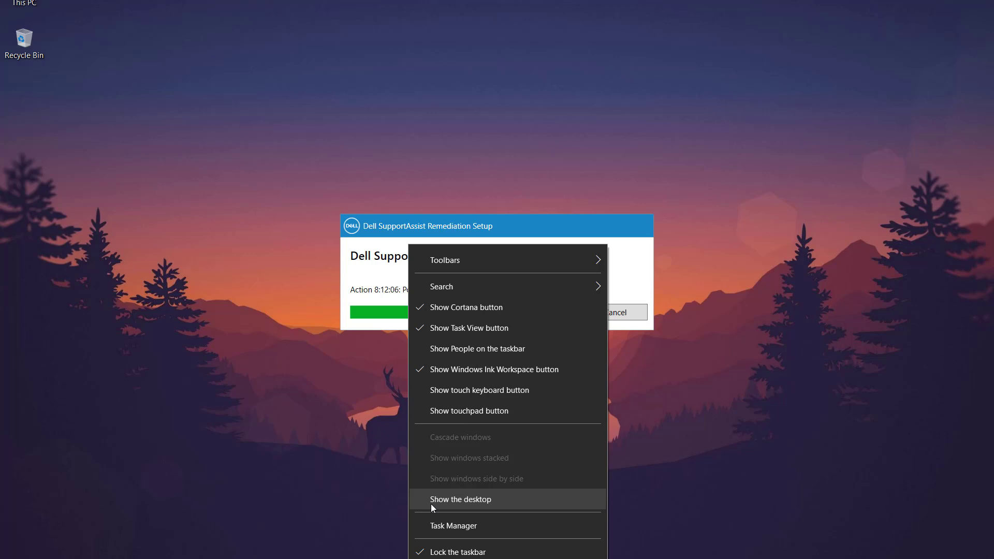
left_click(442, 530)
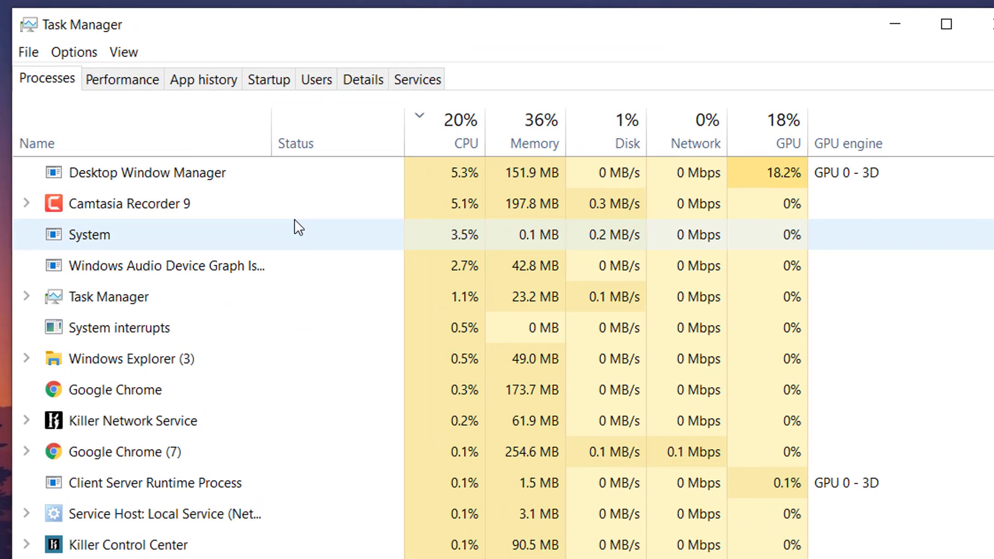
left_click(150, 147)
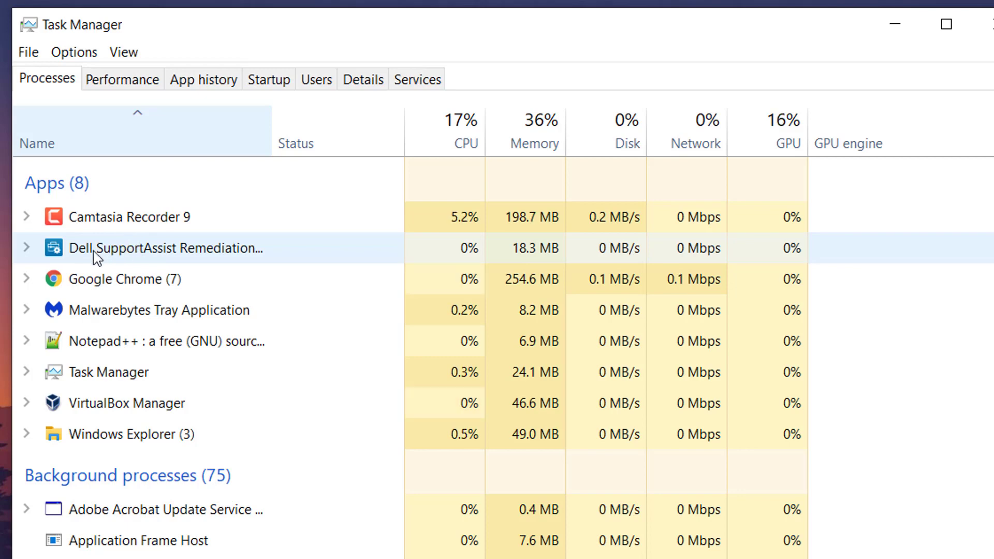
left_click(121, 253)
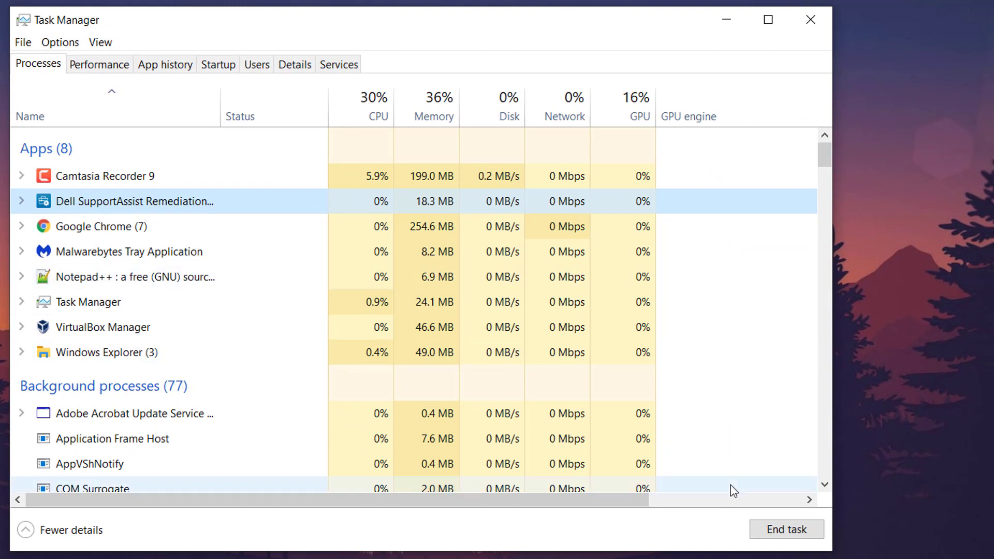
left_click(780, 533)
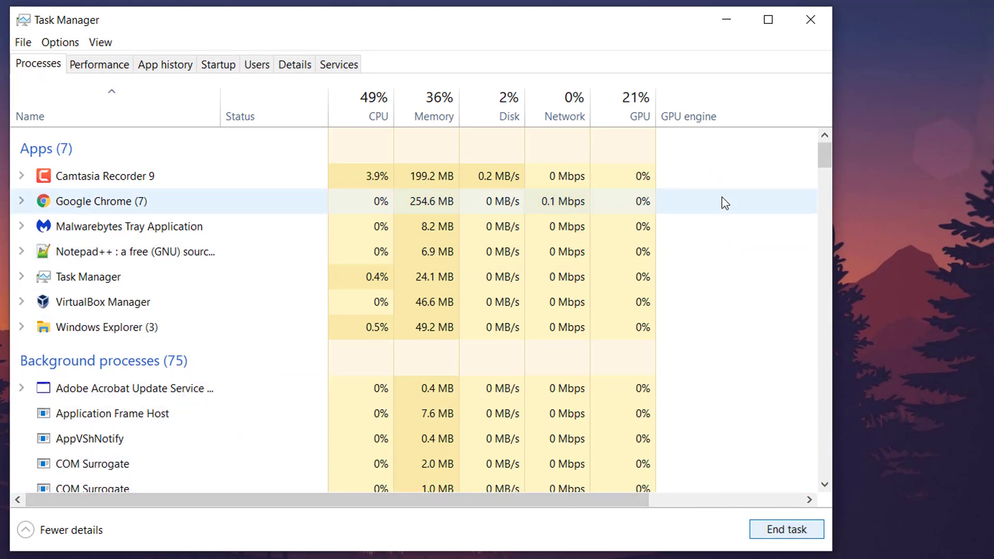
left_click(812, 20)
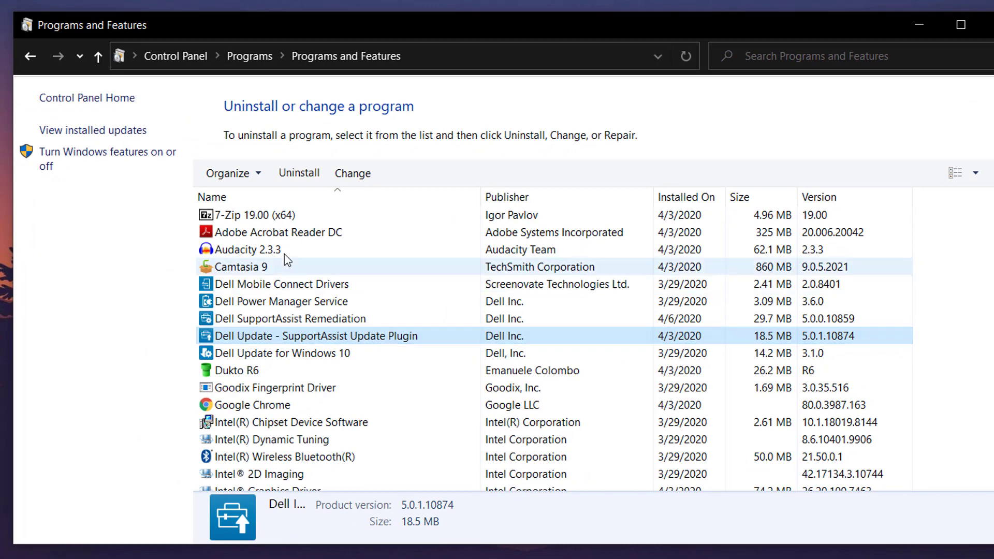
Step: Retry the Dell Update plugin uninstall, dismiss the warning, and select Dell SupportAssist Remediation
left_click(299, 172)
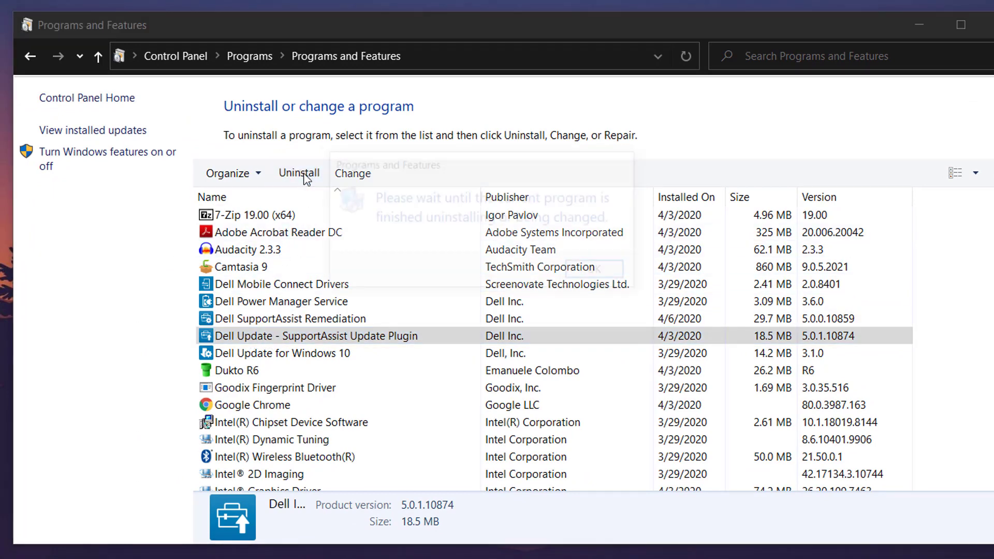
left_click(598, 271)
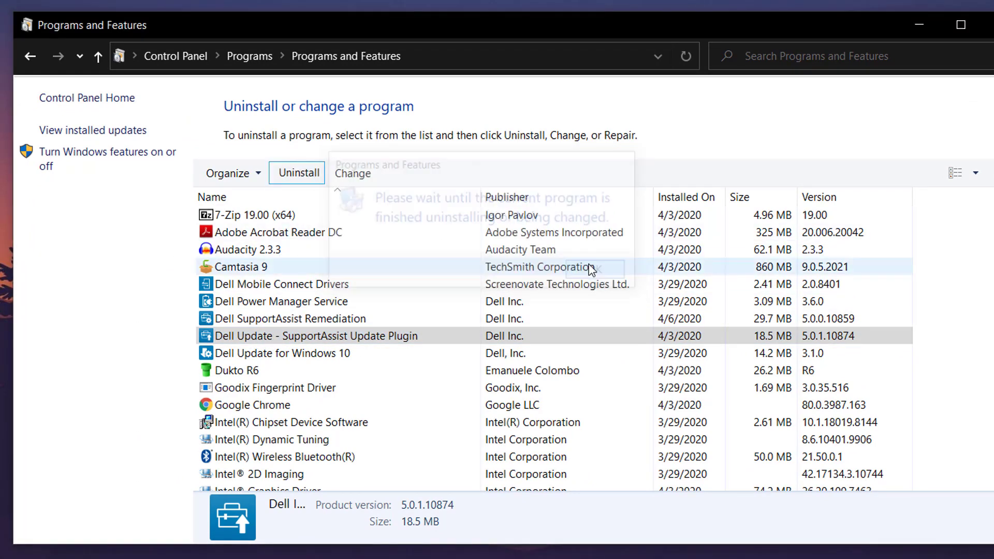
left_click(467, 318)
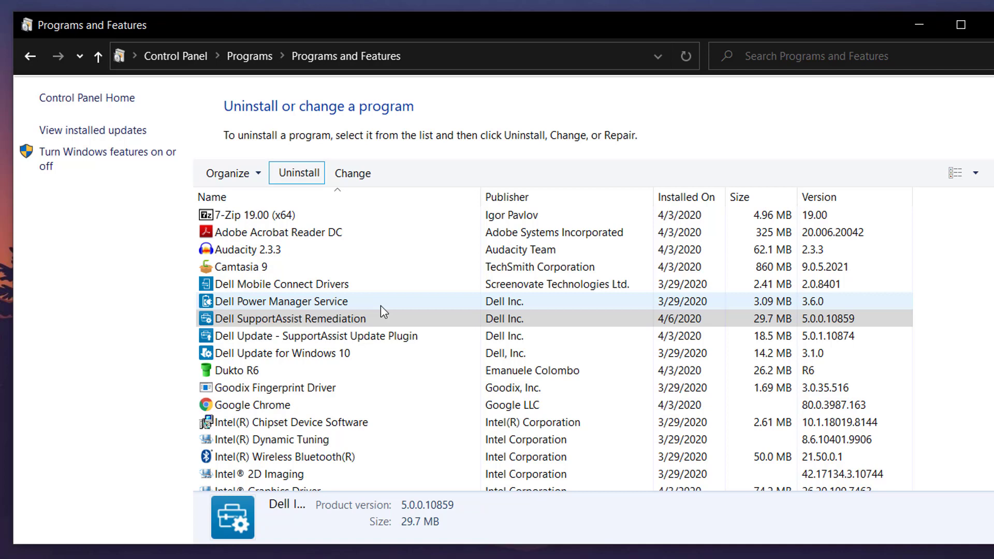
left_click(313, 320)
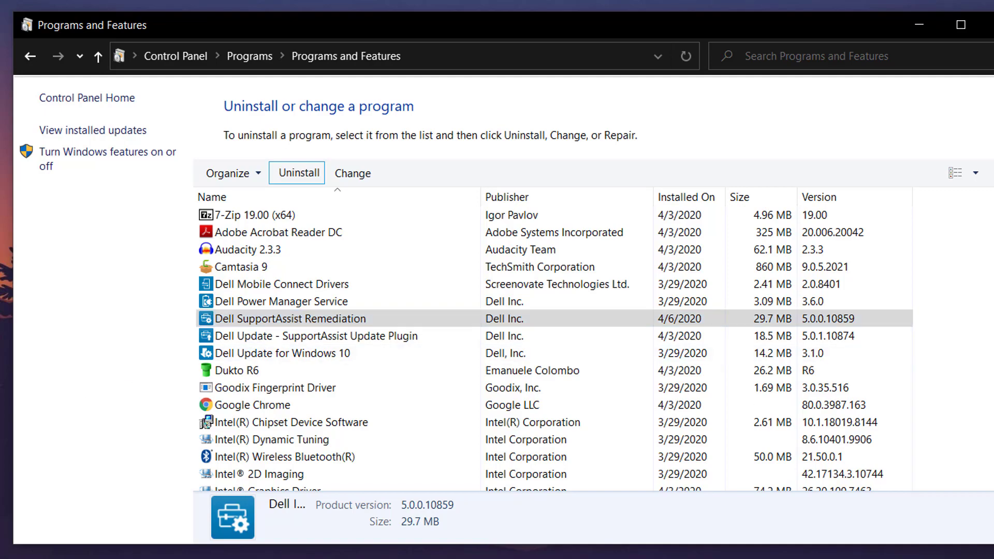
Step: Restart Windows from Start > Power, then close the leftover Dell SupportAssist Remediation Setup window
key("super")
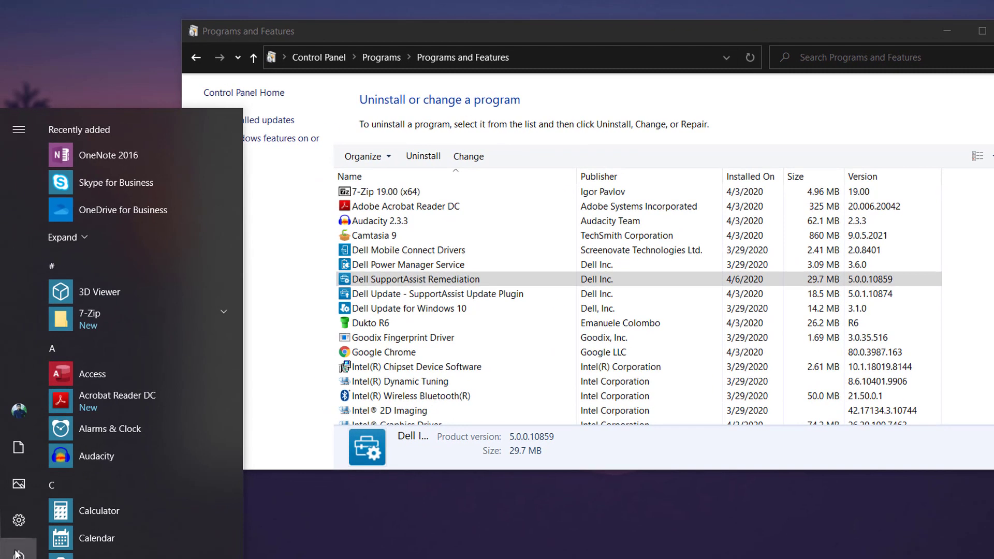
left_click(47, 552)
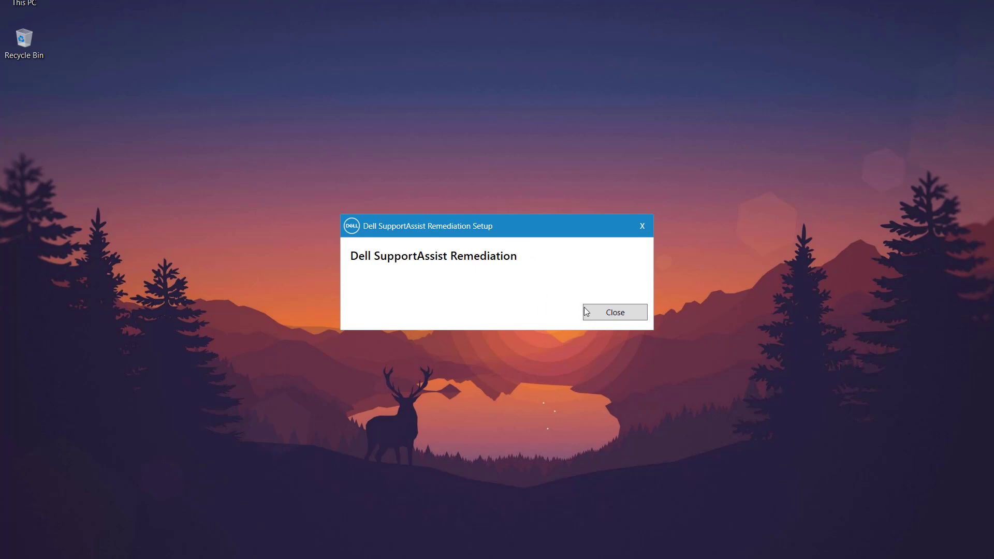
left_click(606, 315)
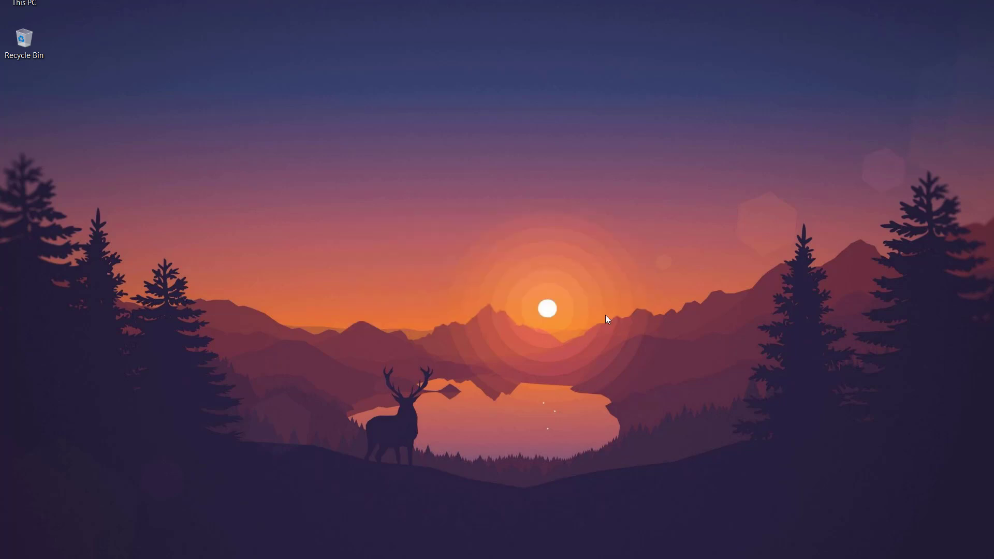
Step: Open Control Panel's Uninstall a program list from the Run box with 'control'
key("super+r")
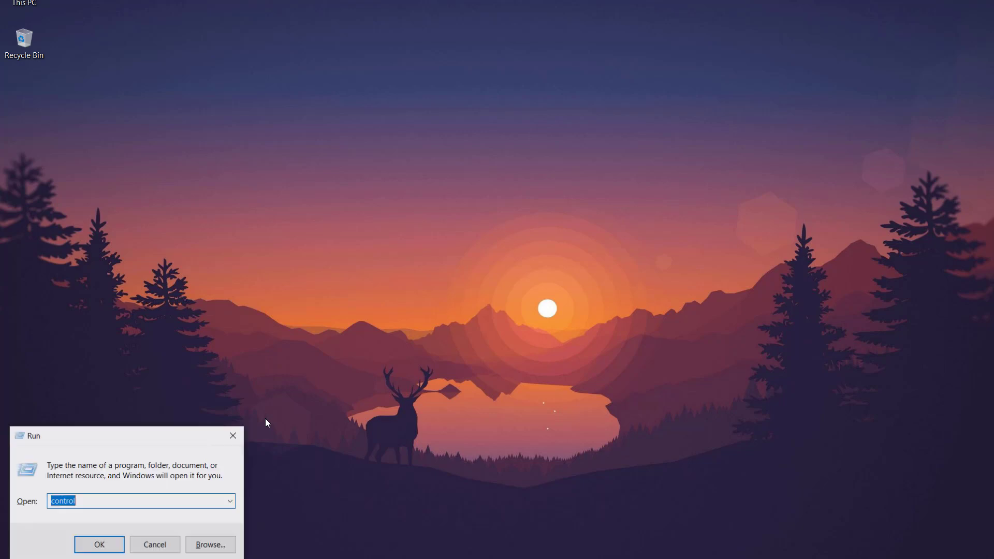
key("Return")
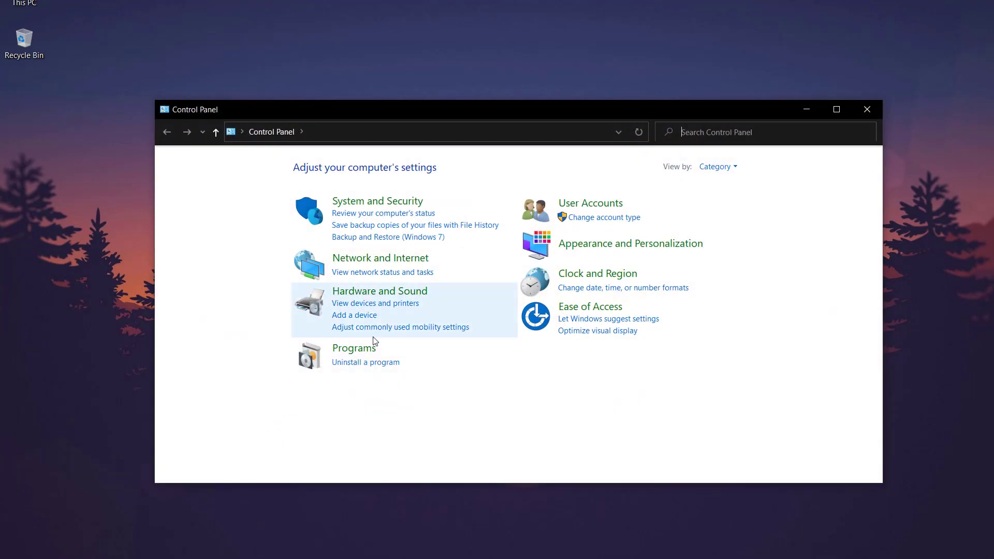
left_click(360, 362)
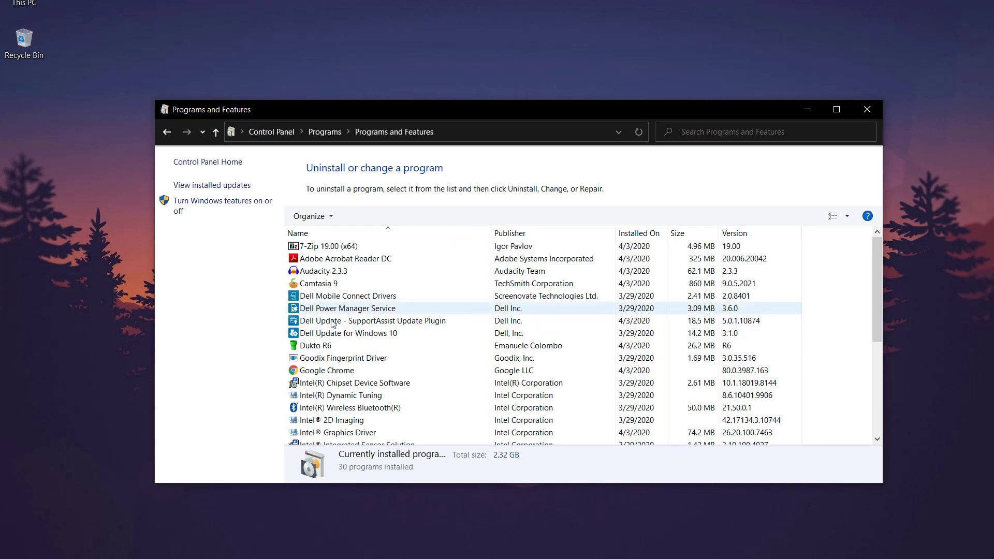
Step: Uninstall Dell Update - SupportAssist Update Plugin, minimizing the list to watch progress
left_click(332, 320)
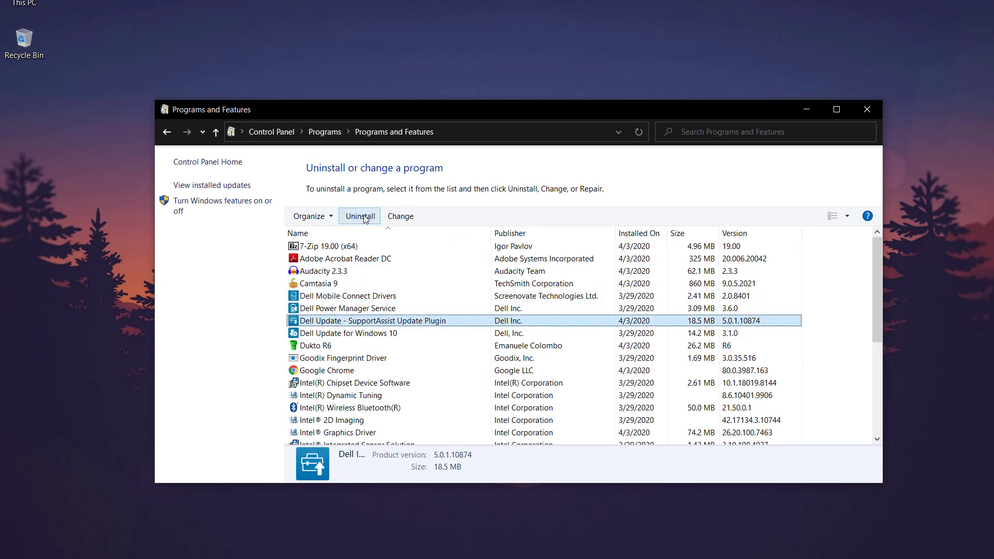
left_click(360, 216)
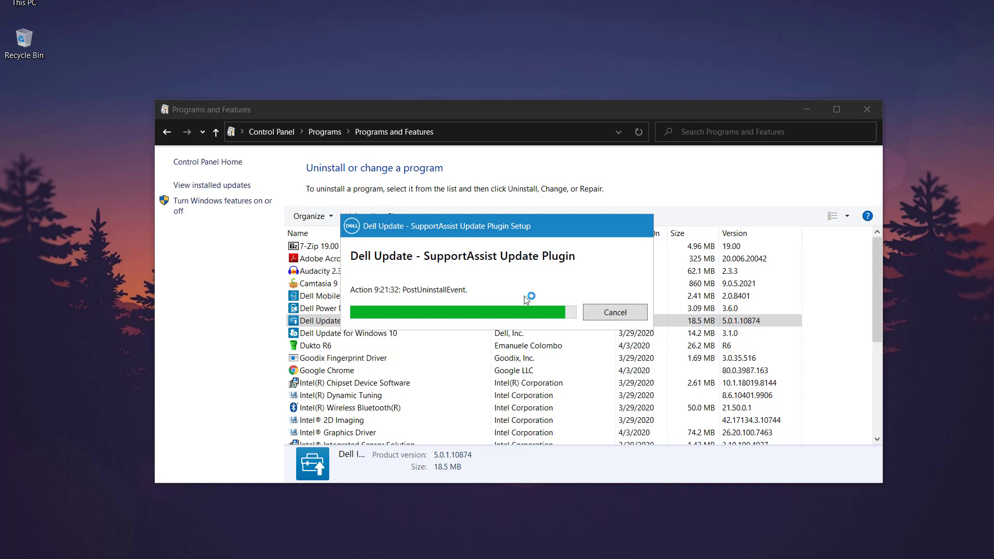
left_click(803, 109)
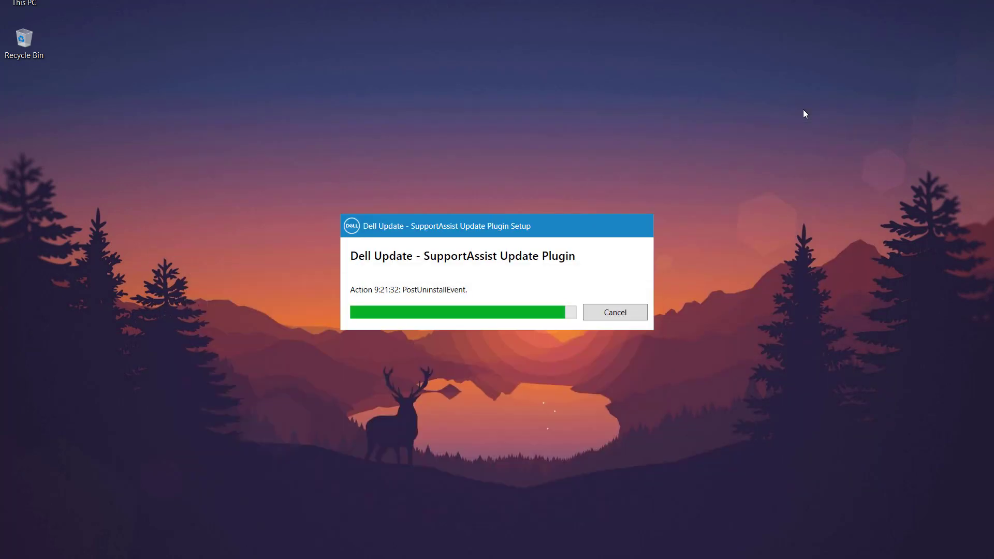